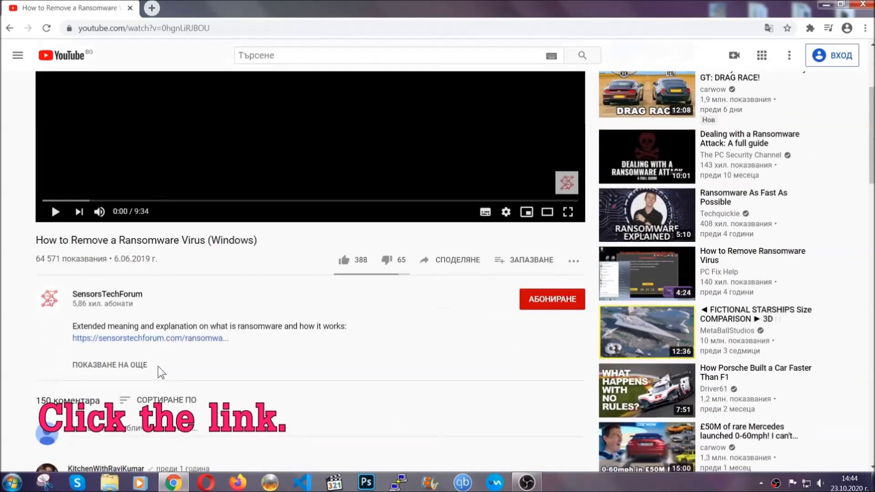
- Download SpyHunter-Installer.exe from the video's sensorstechforum link and launch it
{"action": "left_click", "coordinate": [174, 339]}
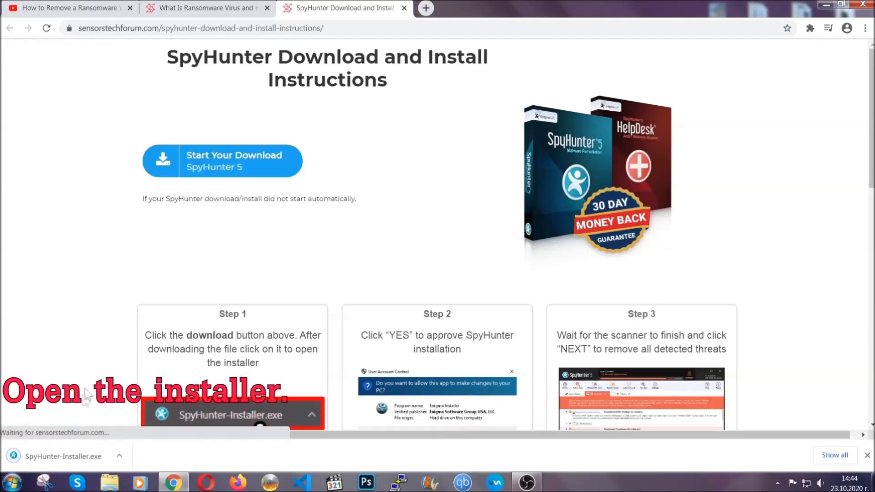
{"action": "left_click", "coordinate": [62, 455]}
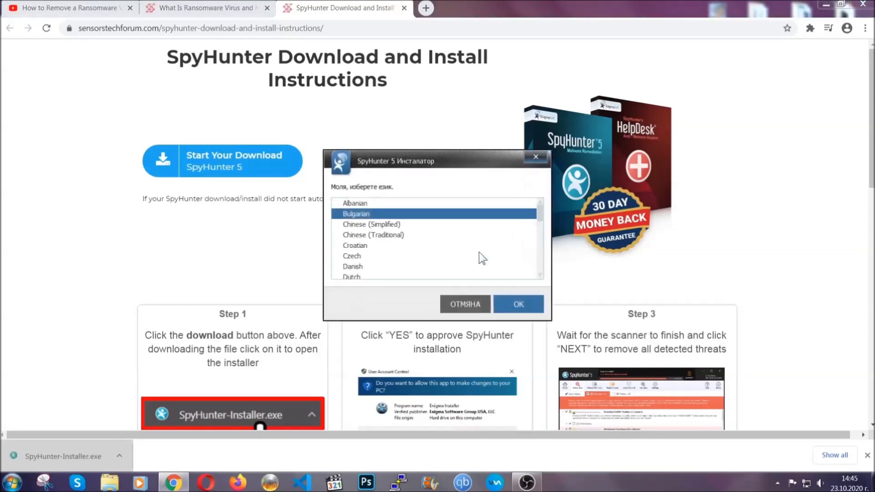
- Install SpyHunter 5 in English, accepting the EULA, and finish setup so its first scan starts
{"action": "scroll", "coordinate": [456, 253], "scroll_direction": "down", "scroll_amount": 2}
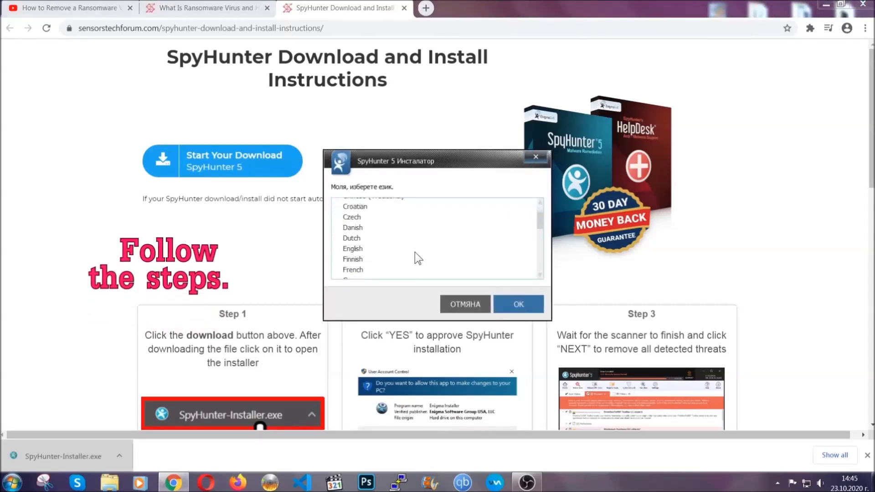
{"action": "left_click", "coordinate": [414, 249]}
{"action": "left_click", "coordinate": [515, 303]}
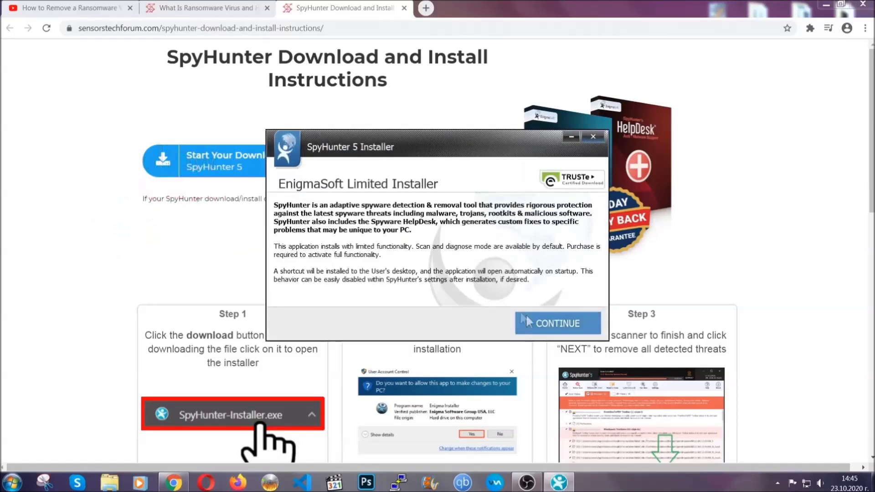
{"action": "left_click", "coordinate": [526, 319]}
{"action": "left_click", "coordinate": [502, 295]}
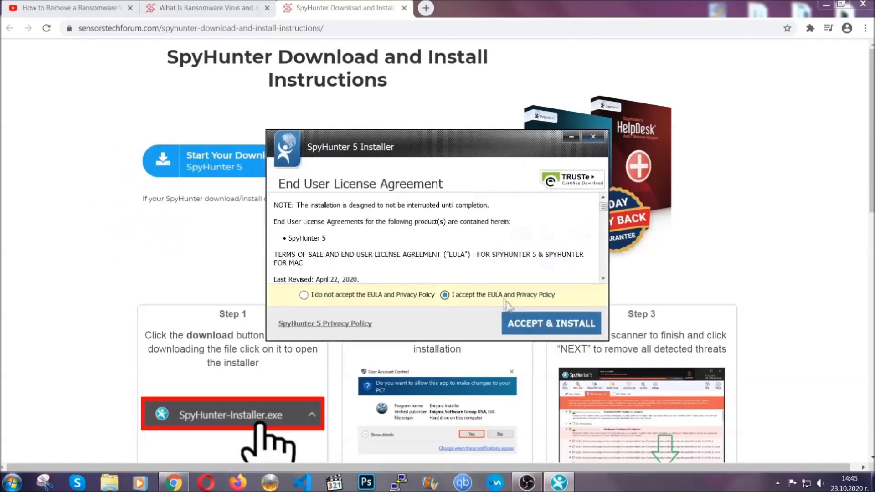
{"action": "left_click", "coordinate": [523, 323]}
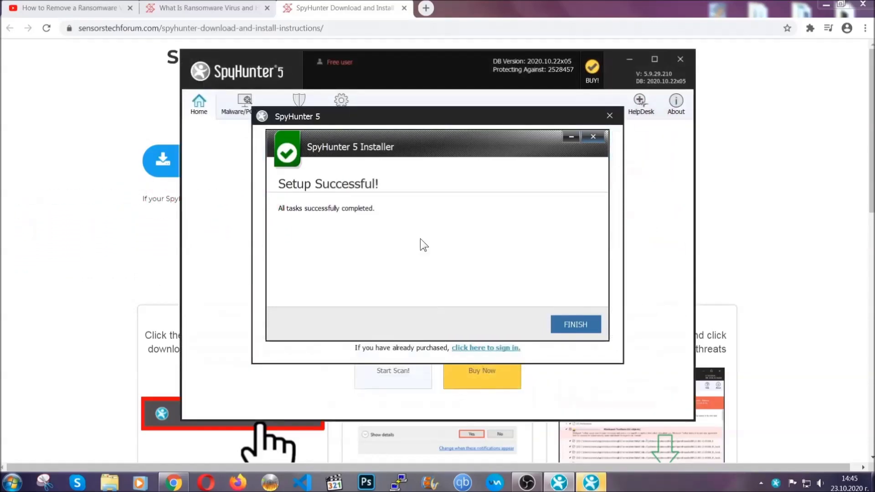
{"action": "left_click", "coordinate": [560, 325]}
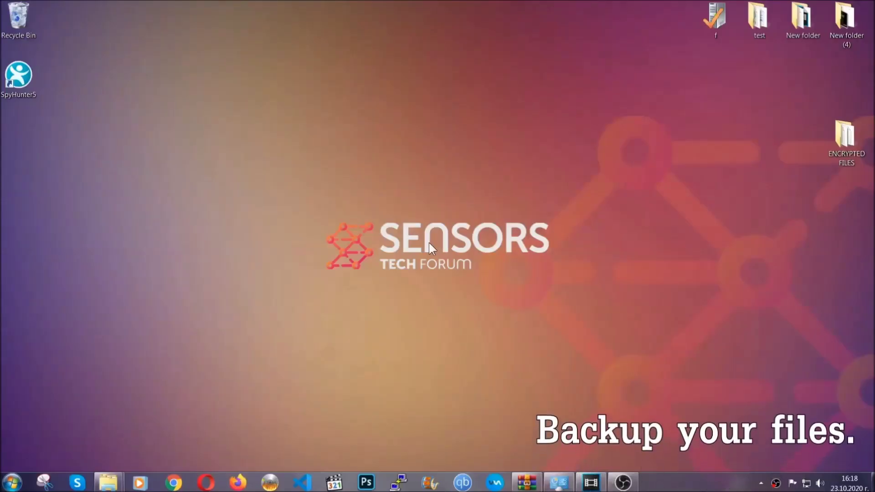
- Copy all six .efji files in the ENCRYPTED FILES folder
{"action": "double_click", "coordinate": [840, 141]}
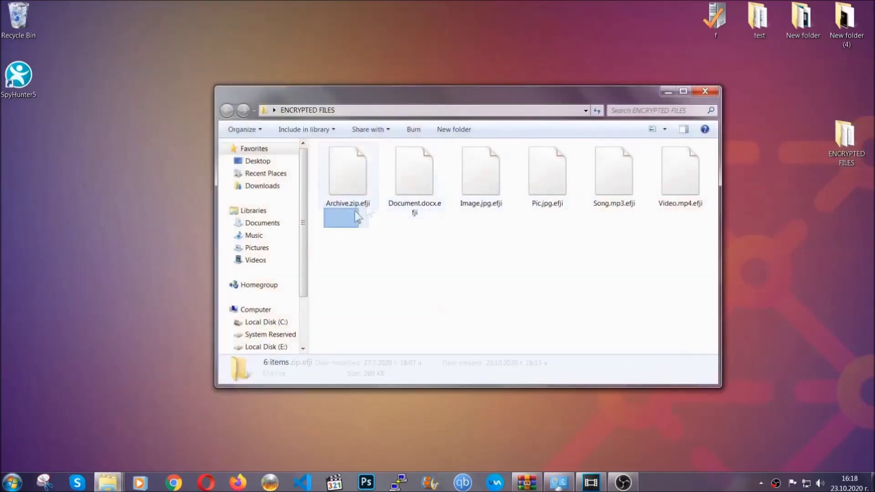
{"action": "left_click_drag", "start_coordinate": [357, 217], "coordinate": [685, 163]}
{"action": "right_click", "coordinate": [684, 163]}
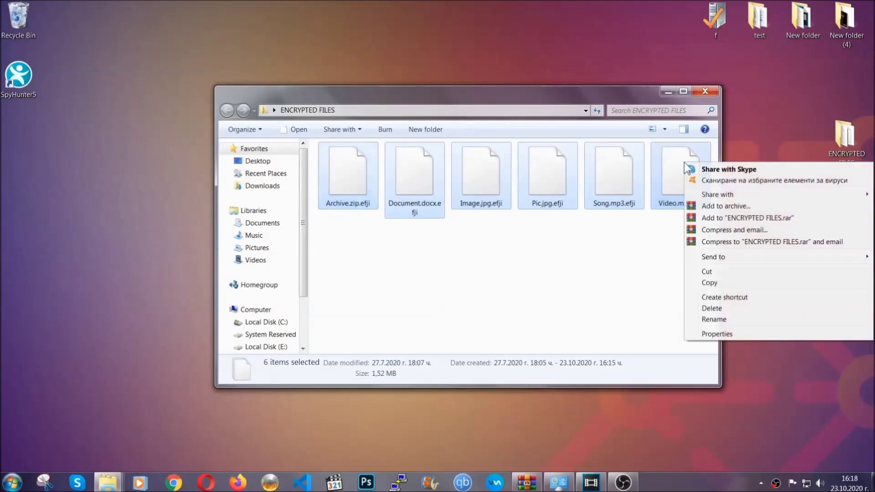
{"action": "left_click", "coordinate": [708, 284]}
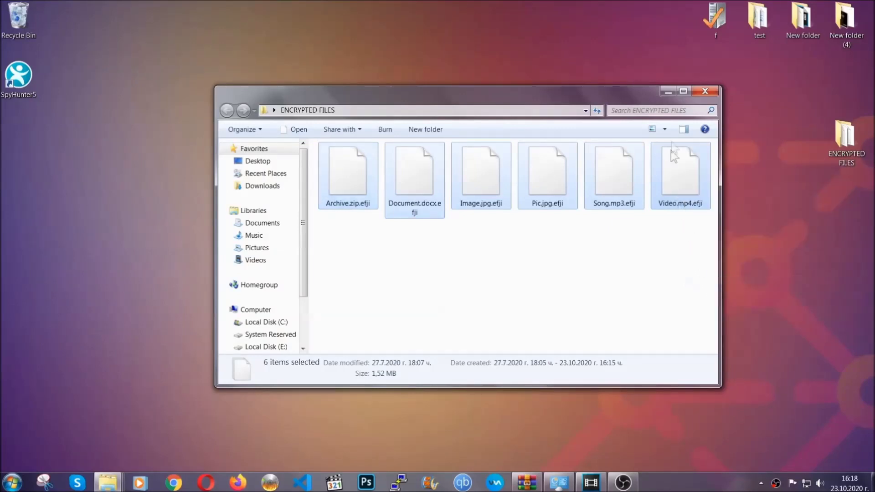
- Paste the copied files onto FLASH DRIVE (H:) and close the drive window
{"action": "left_click", "coordinate": [669, 92]}
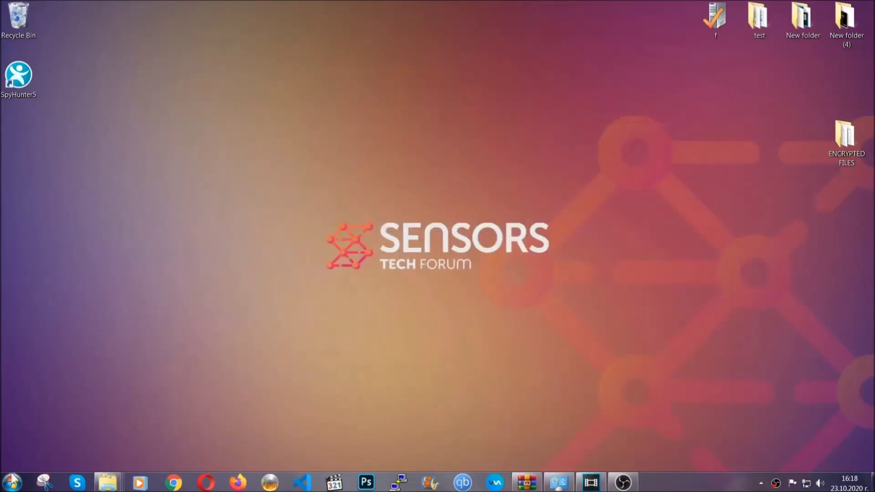
{"action": "left_click", "coordinate": [12, 482]}
{"action": "left_click", "coordinate": [167, 343]}
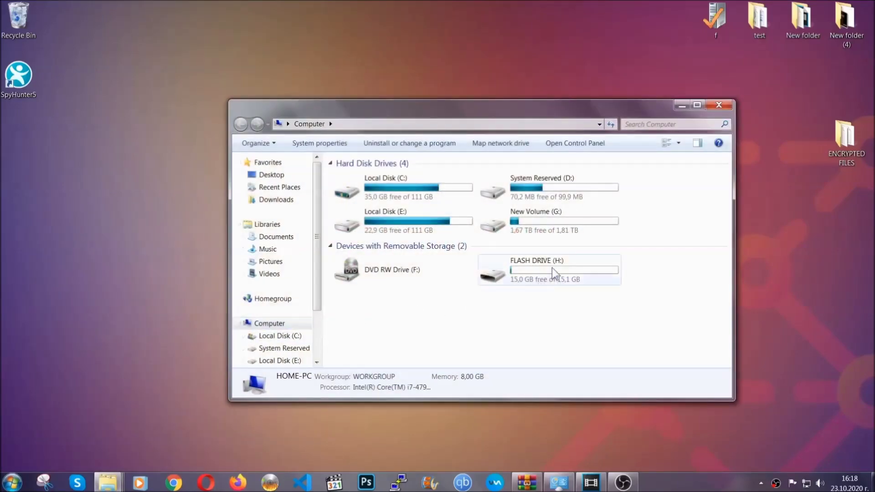
{"action": "double_click", "coordinate": [552, 267]}
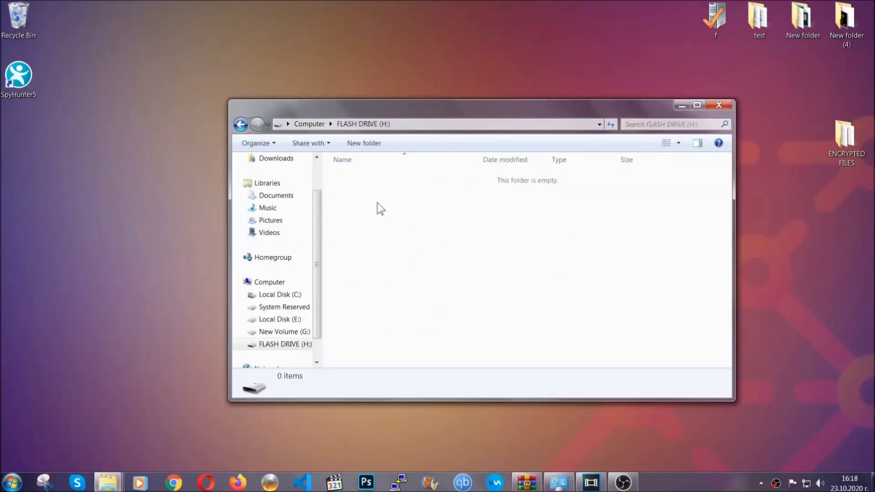
{"action": "right_click", "coordinate": [377, 208]}
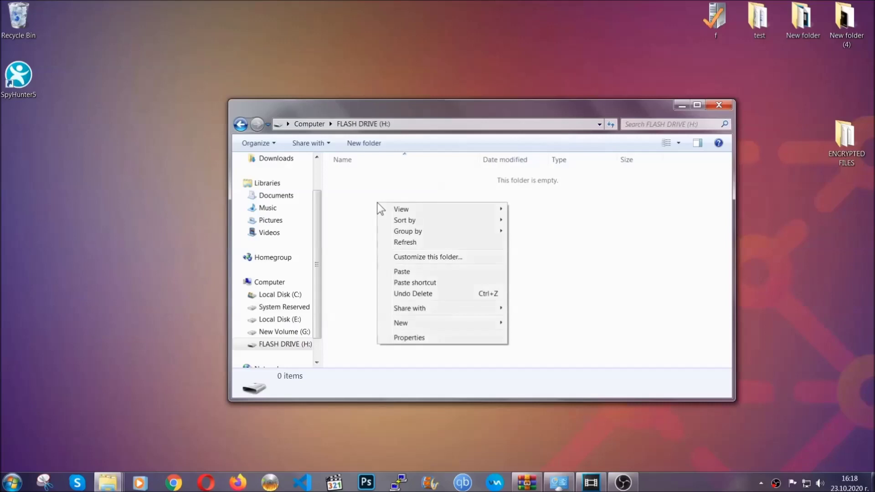
{"action": "left_click", "coordinate": [399, 272]}
{"action": "left_click", "coordinate": [399, 272]}
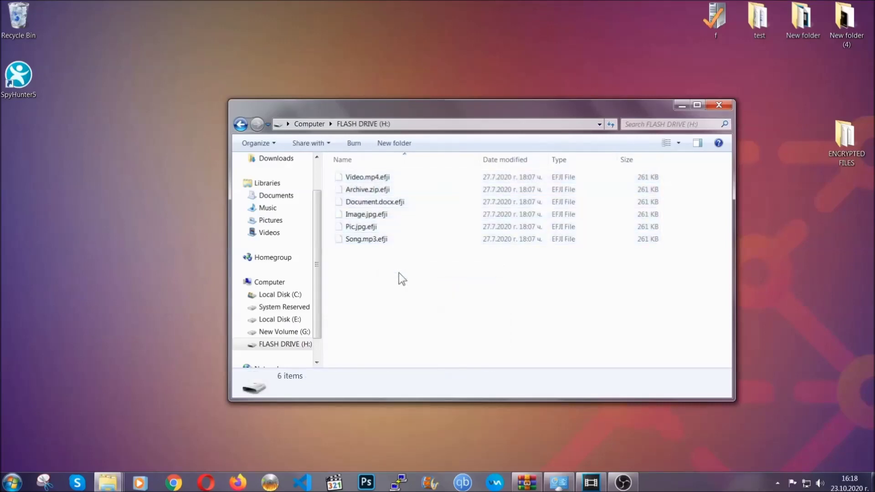
{"action": "left_click", "coordinate": [719, 105]}
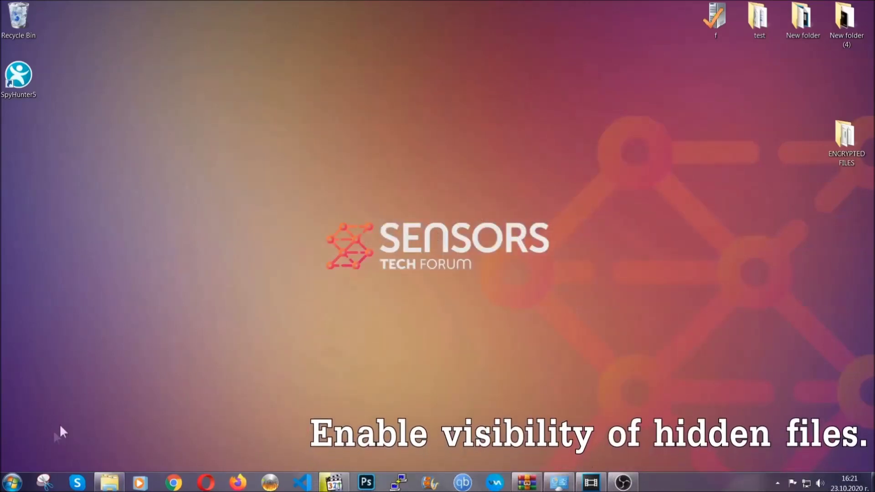
- Find the hidden files setting via Start search and choose 'Show hidden files, folders, and drives'
{"action": "left_click", "coordinate": [12, 482]}
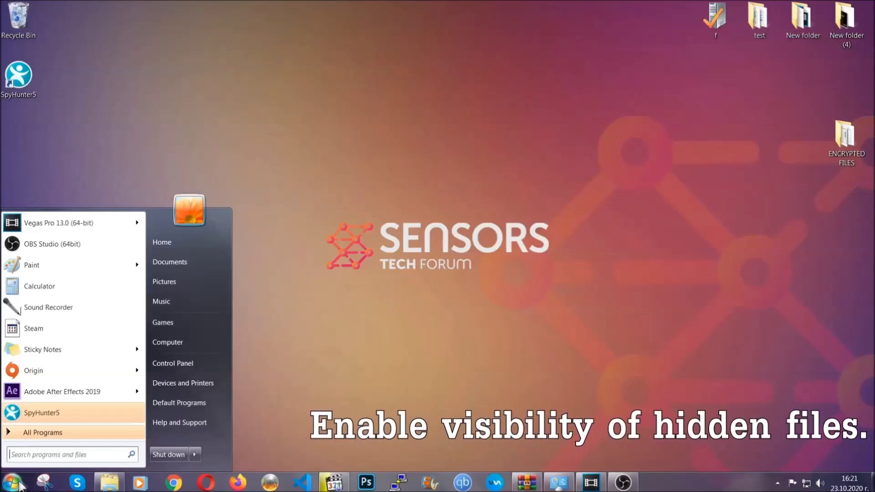
{"action": "left_click", "coordinate": [37, 445]}
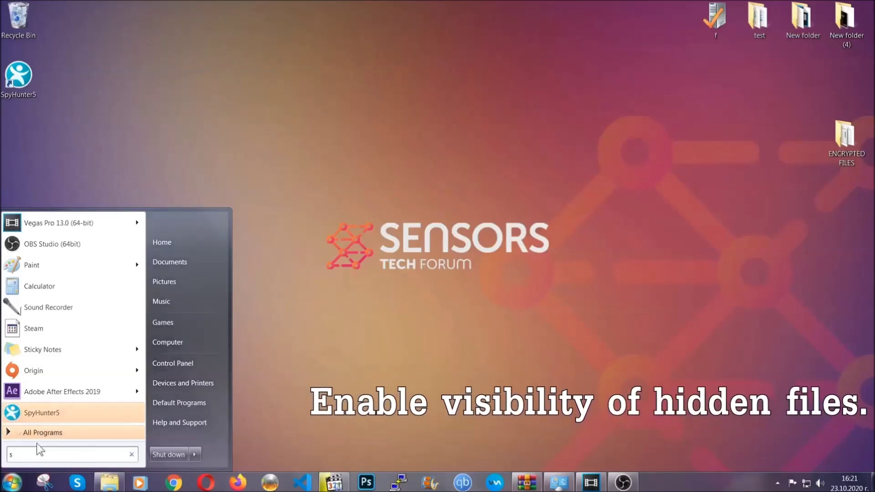
{"action": "type", "text": "showh"}
{"action": "key", "text": "BackSpace"}
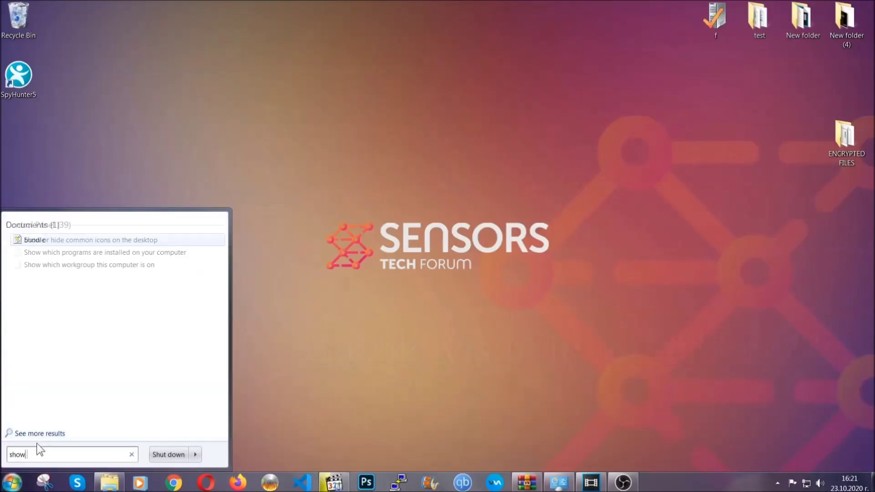
{"action": "type", "text": "hidden files and folders"}
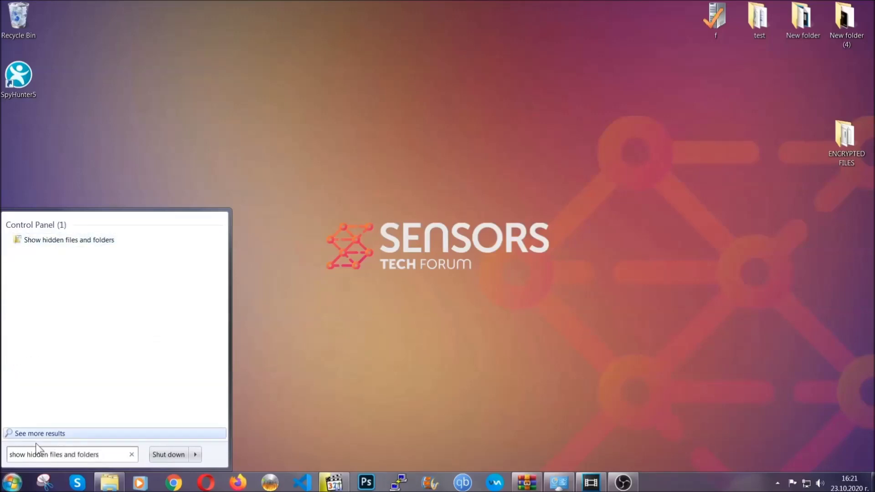
{"action": "left_click", "coordinate": [103, 242]}
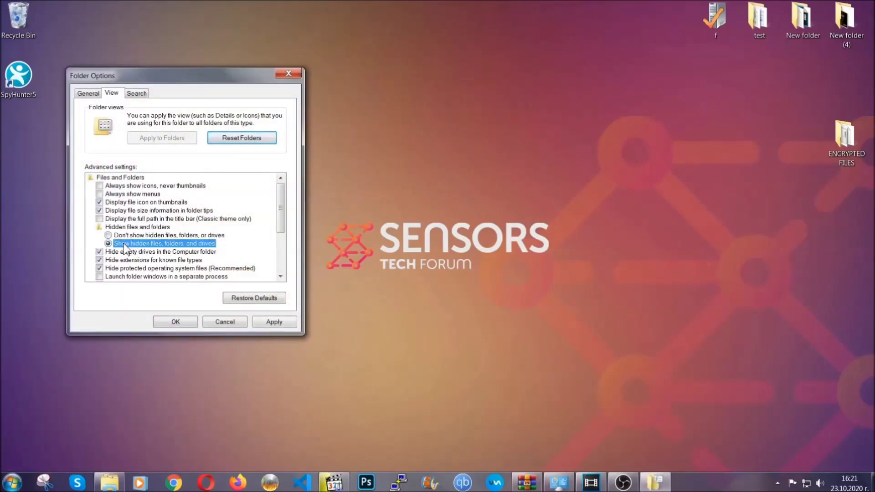
{"action": "left_click", "coordinate": [271, 324]}
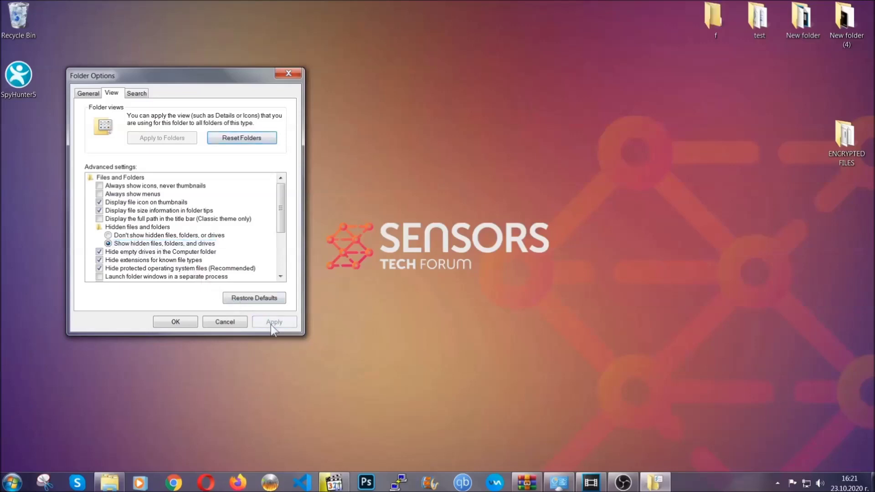
{"action": "left_click", "coordinate": [171, 322]}
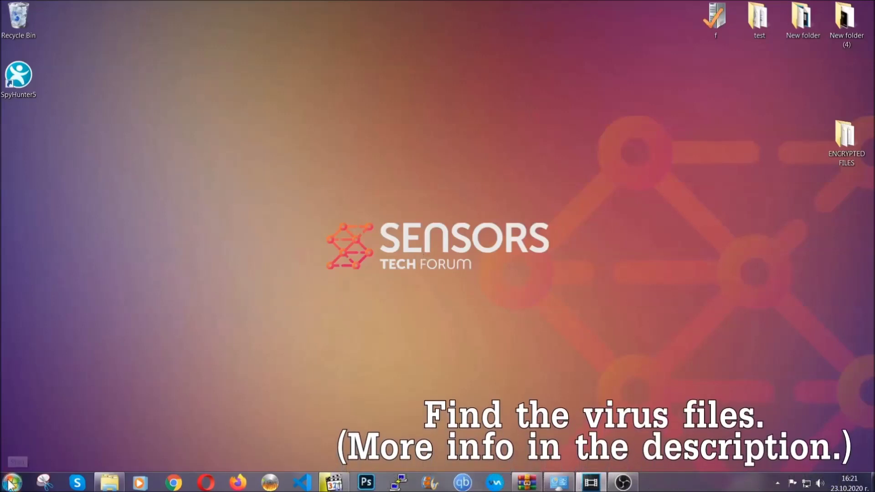
- Search the whole Computer for 'fileextension:exe Example Vir'
{"action": "key", "text": "super"}
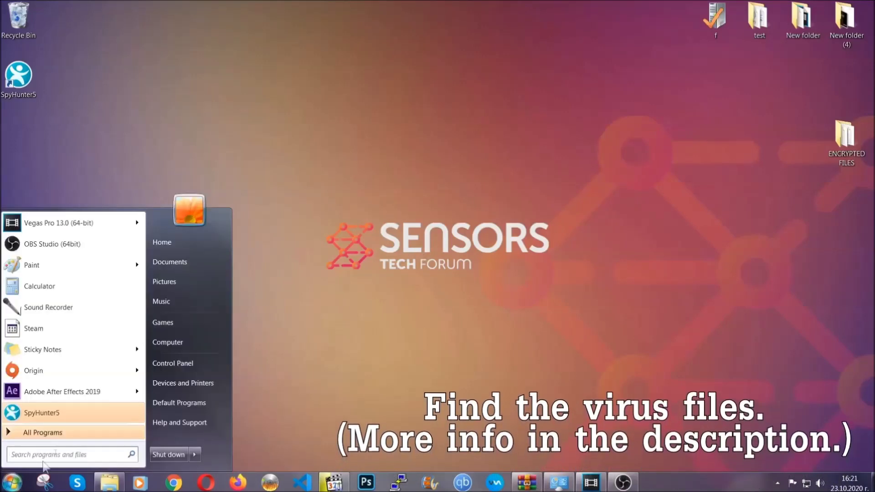
{"action": "left_click", "coordinate": [180, 341]}
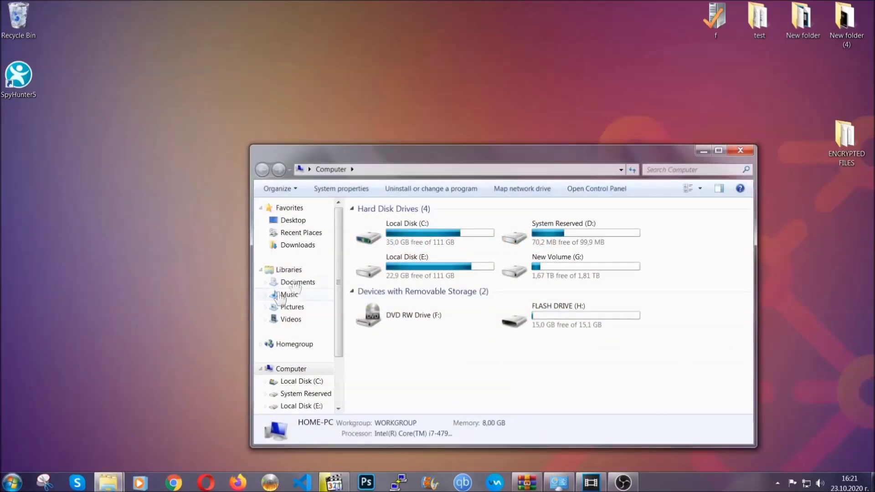
{"action": "left_click_drag", "start_coordinate": [475, 155], "coordinate": [415, 116]}
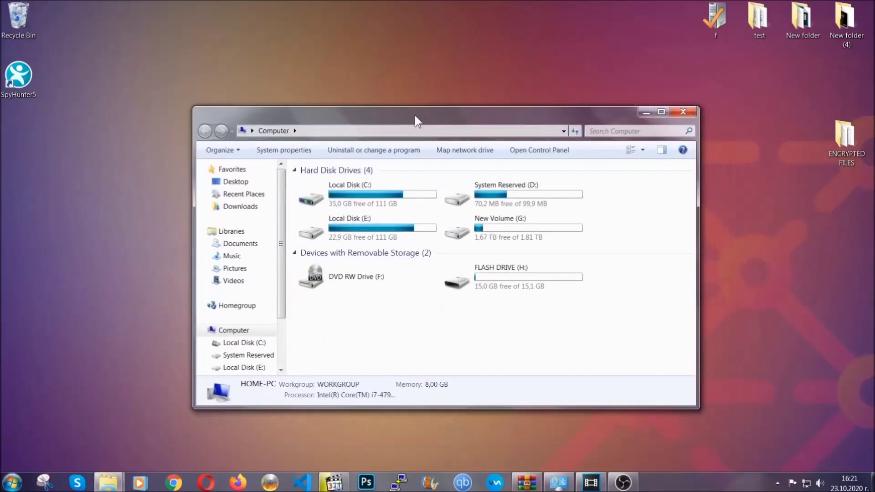
{"action": "left_click", "coordinate": [595, 131]}
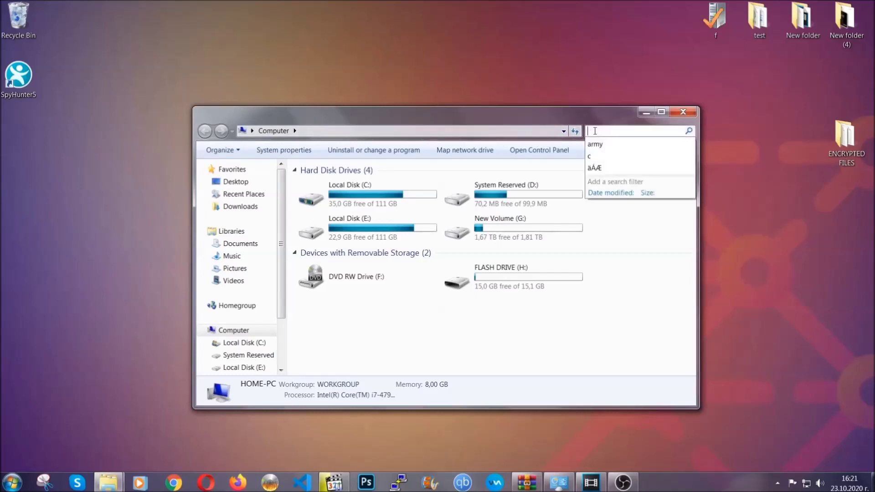
{"action": "type", "text": "file"}
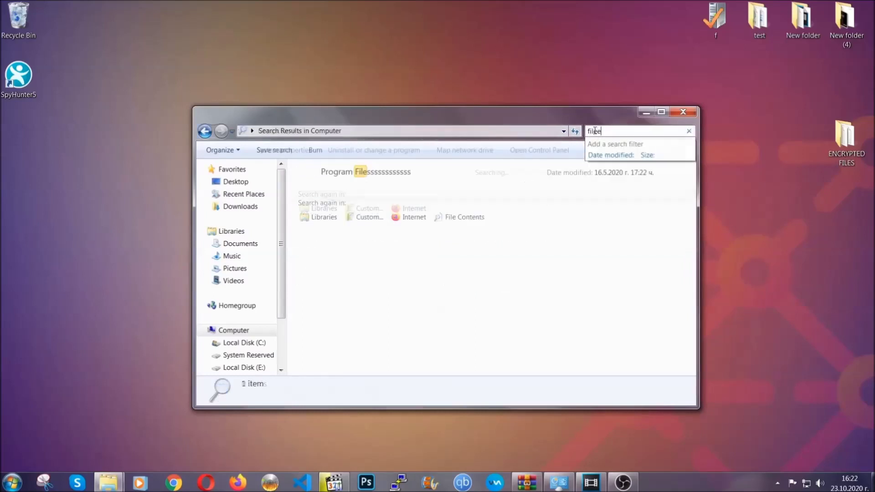
{"action": "type", "text": "extension:exe "}
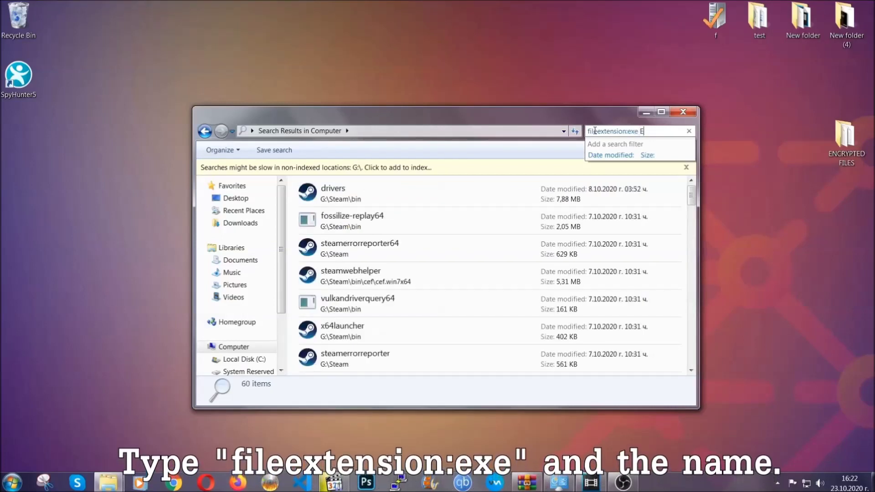
{"action": "type", "text": "Example Virus Name"}
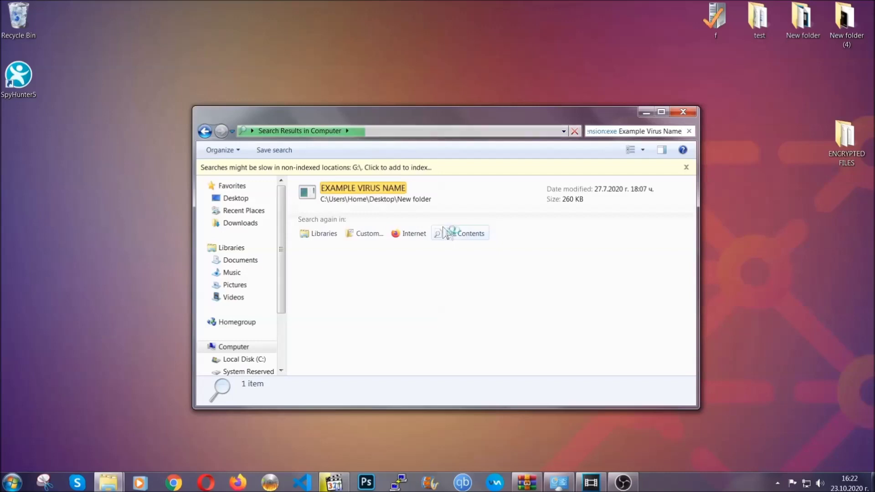
- Delete the EXAMPLE VIRUS NAME executable to the Recycle Bin and close the search window
{"action": "left_click", "coordinate": [382, 187]}
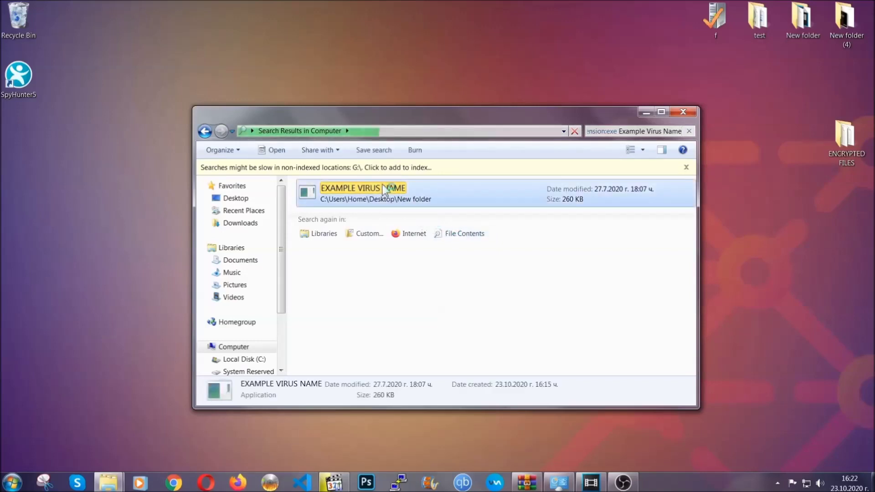
{"action": "right_click", "coordinate": [383, 187]}
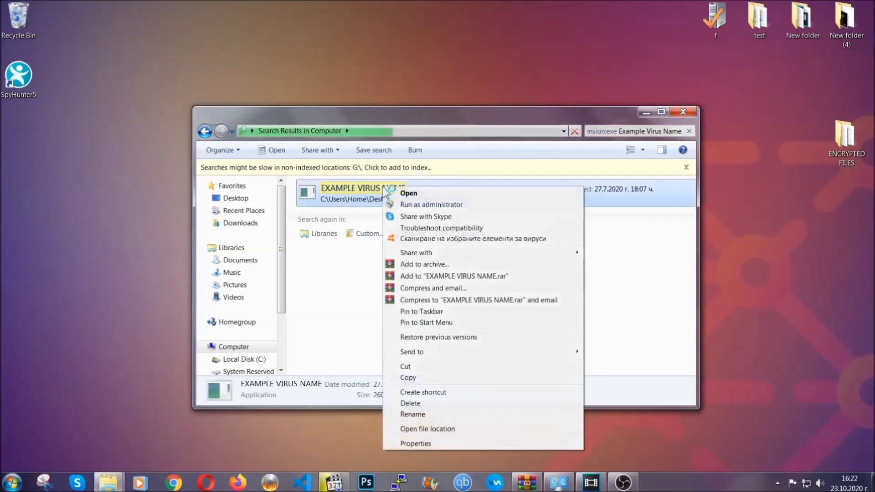
{"action": "left_click", "coordinate": [422, 404]}
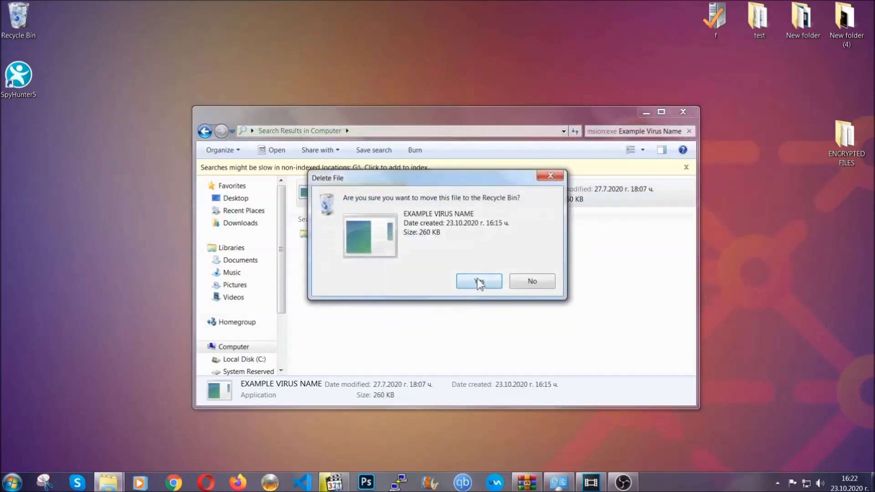
{"action": "left_click", "coordinate": [478, 282]}
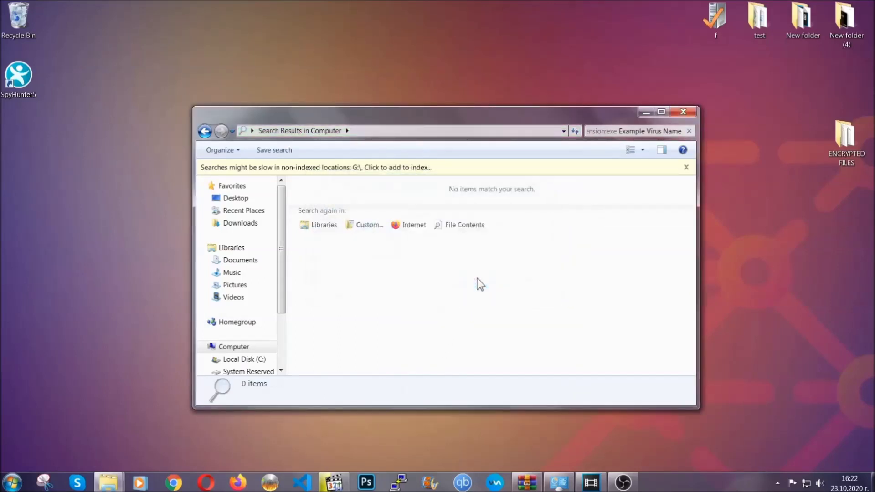
{"action": "left_click", "coordinate": [684, 111]}
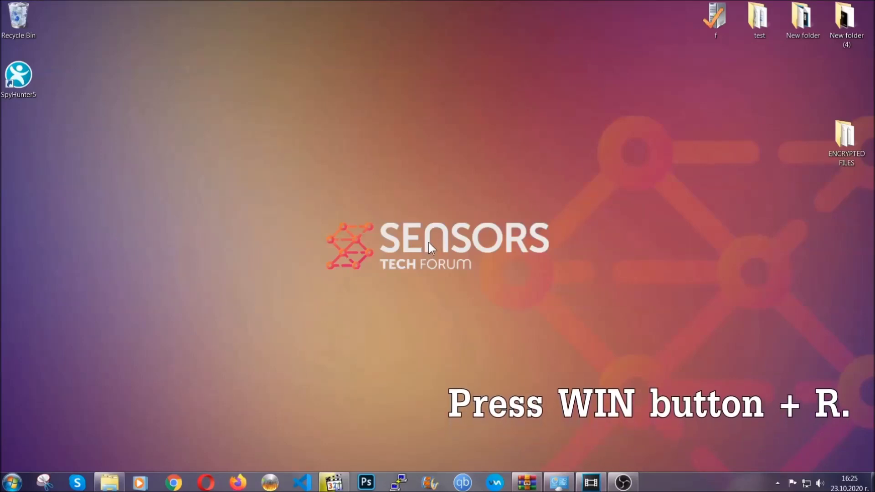
- Run REGEDIT from the Run dialog, replacing the existing cmd entry
{"action": "key", "text": "super+r"}
{"action": "left_click", "coordinate": [89, 412]}
{"action": "double_click", "coordinate": [83, 414]}
{"action": "type", "text": "REGEDIT"}
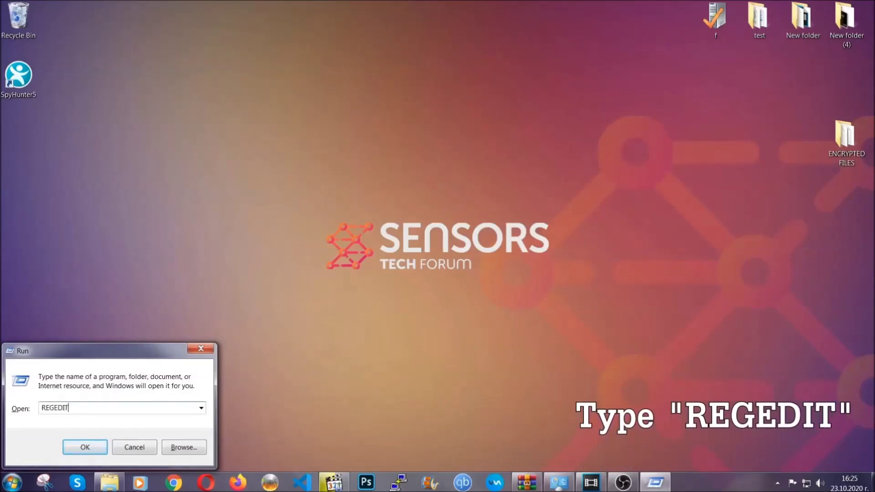
{"action": "left_click", "coordinate": [75, 445]}
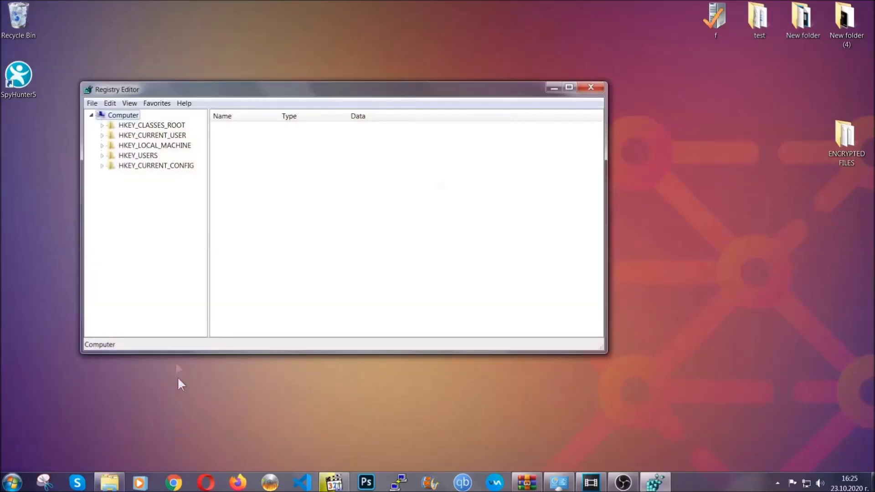
- Export the whole registry to the Desktop as a file named BACKUP
{"action": "left_click", "coordinate": [93, 105]}
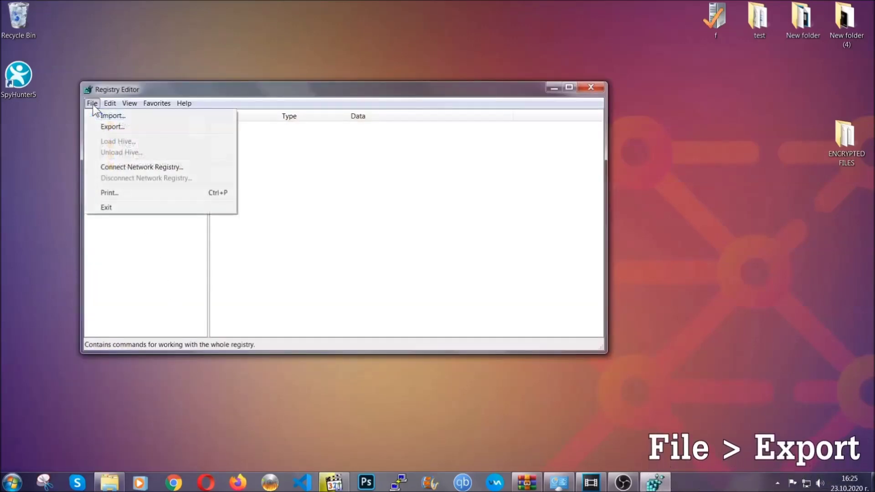
{"action": "left_click", "coordinate": [113, 126]}
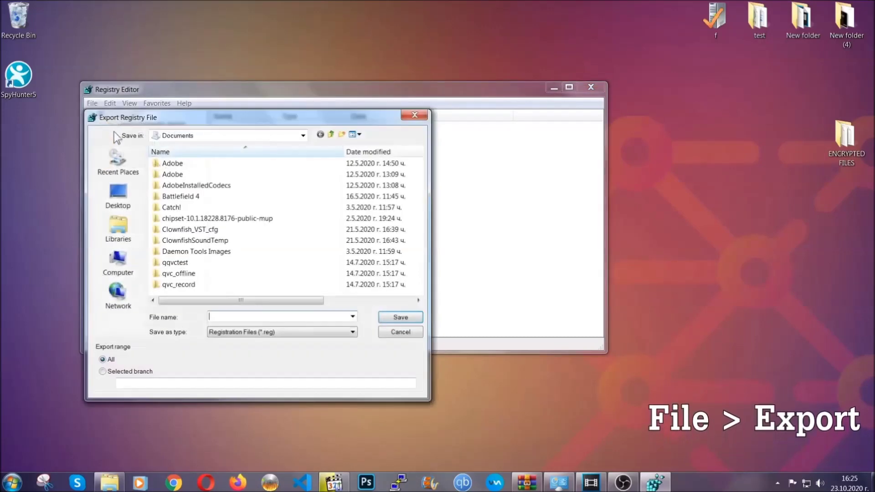
{"action": "left_click", "coordinate": [115, 192]}
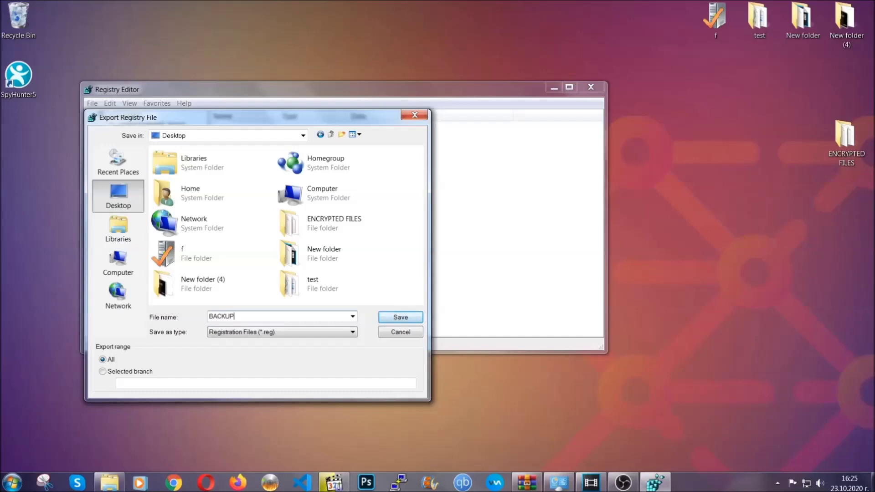
{"action": "left_click", "coordinate": [394, 318]}
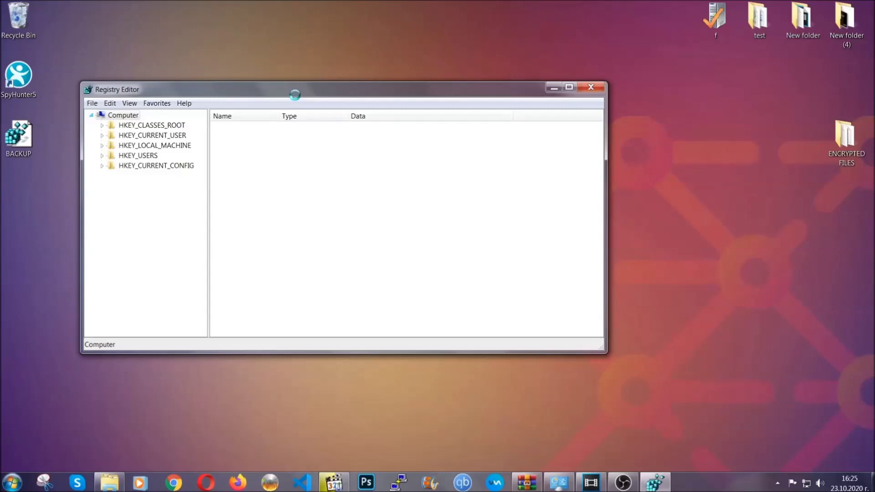
{"action": "left_click_drag", "start_coordinate": [294, 95], "coordinate": [382, 124]}
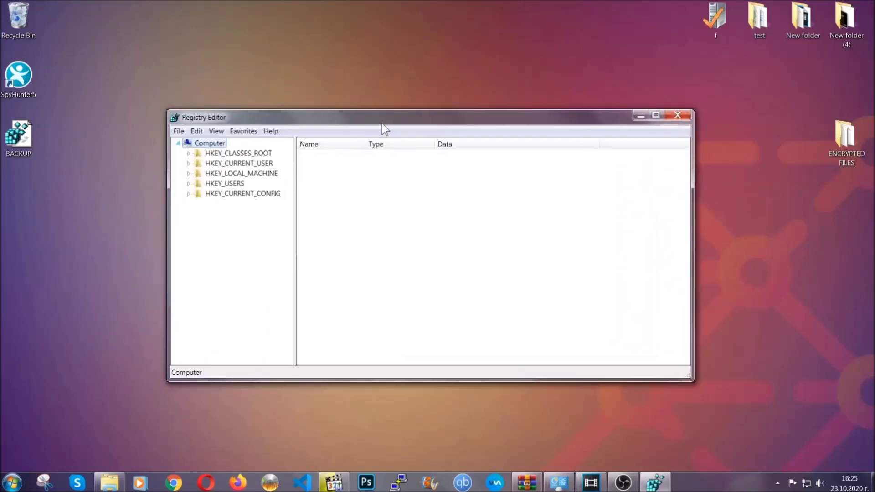
{"action": "left_click", "coordinate": [179, 132]}
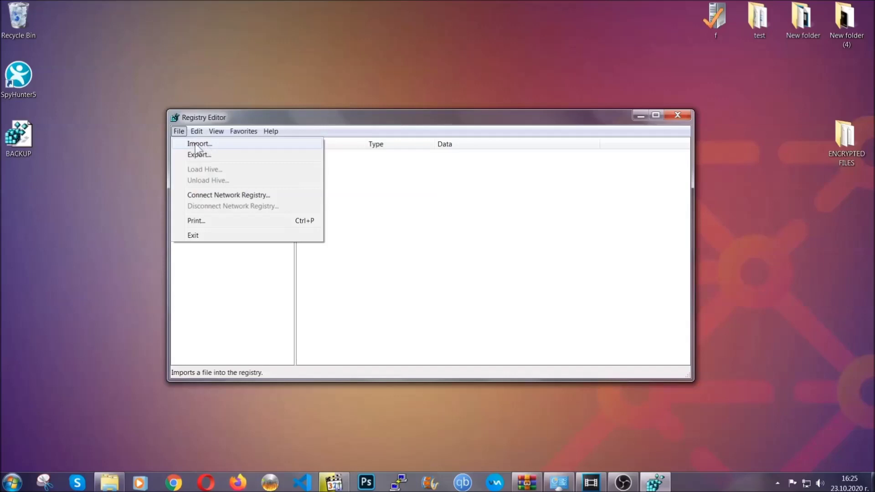
{"action": "left_click", "coordinate": [179, 132]}
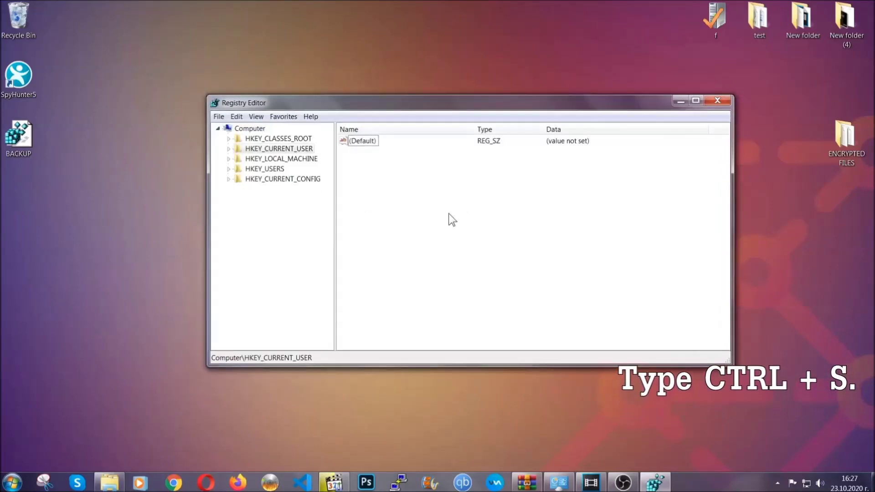
- Search the registry for RunOnce and display the Run key's values
{"action": "key", "text": "ctrl+f"}
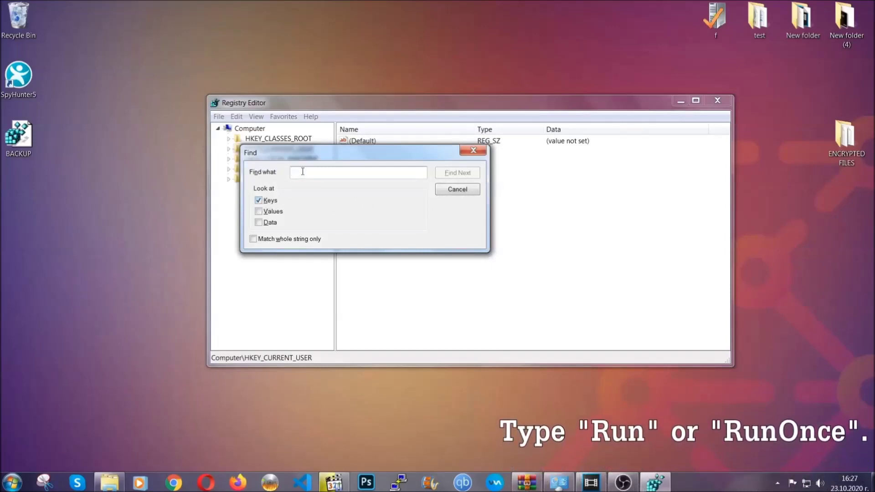
{"action": "type", "text": "RunO"}
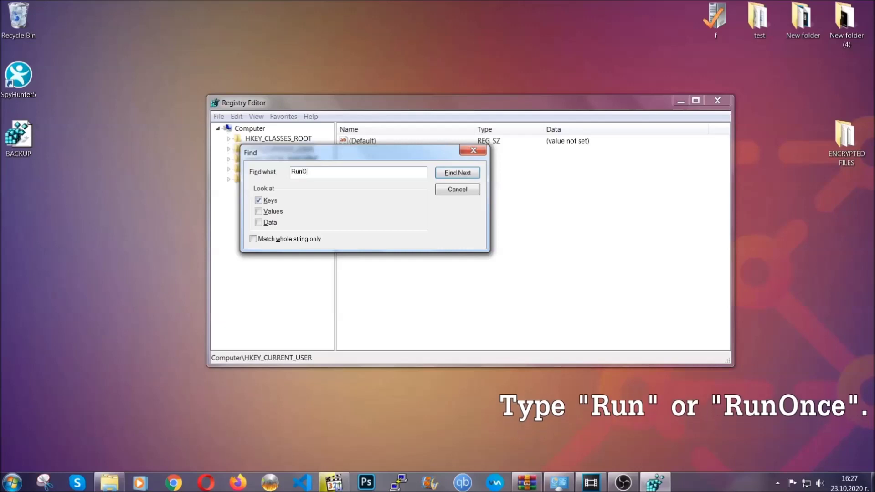
{"action": "type", "text": "nce"}
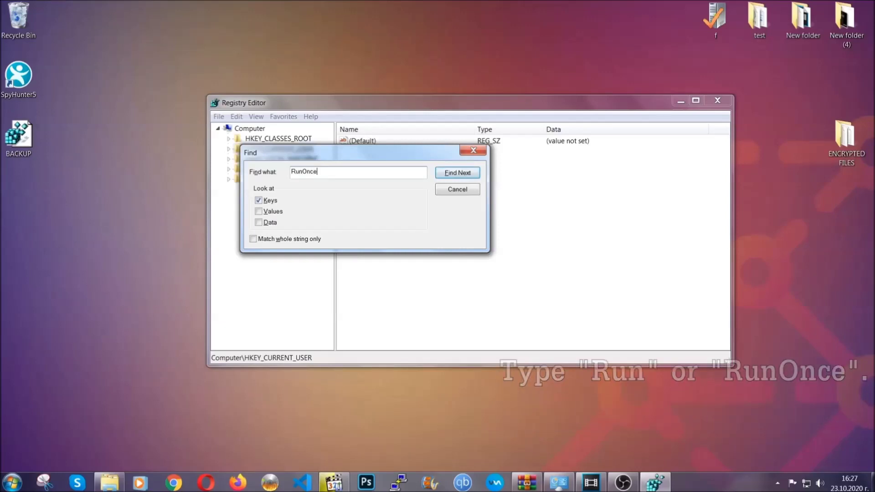
{"action": "left_click", "coordinate": [468, 175]}
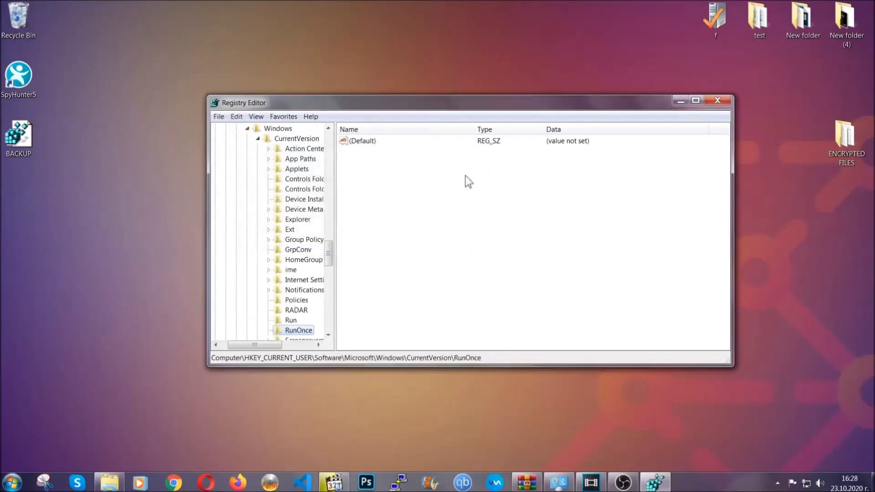
{"action": "left_click_drag", "start_coordinate": [334, 249], "coordinate": [329, 262]}
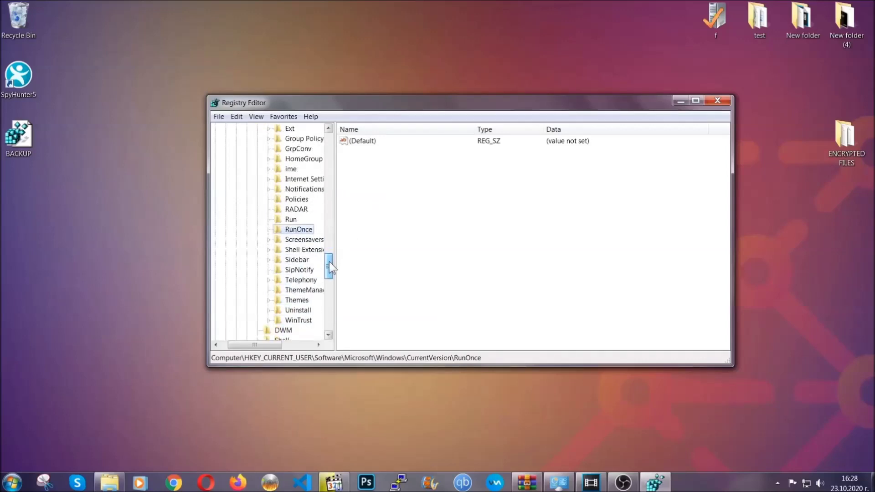
{"action": "left_click", "coordinate": [290, 219]}
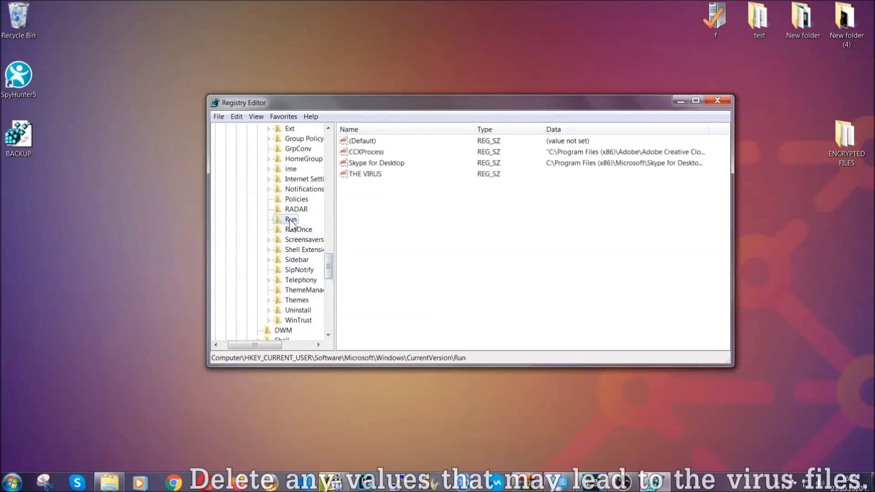
- Delete the THE VIRUS value from the Run key and confirm
{"action": "left_click", "coordinate": [359, 175]}
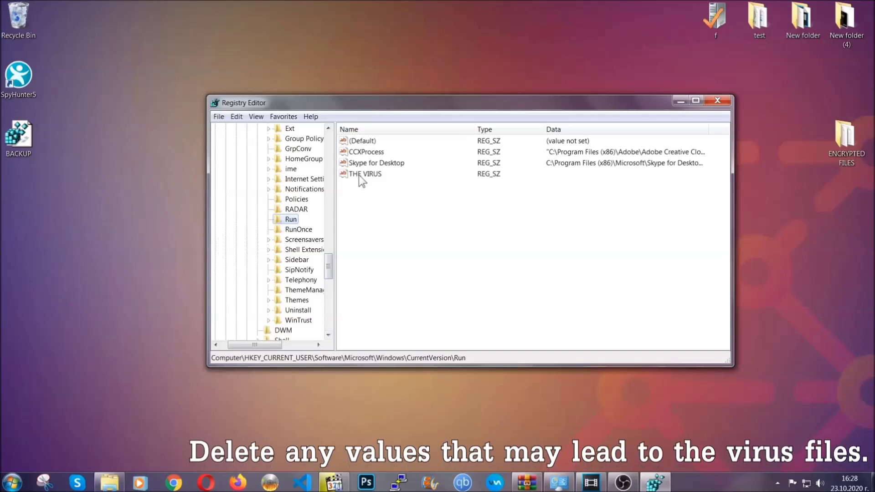
{"action": "right_click", "coordinate": [360, 175]}
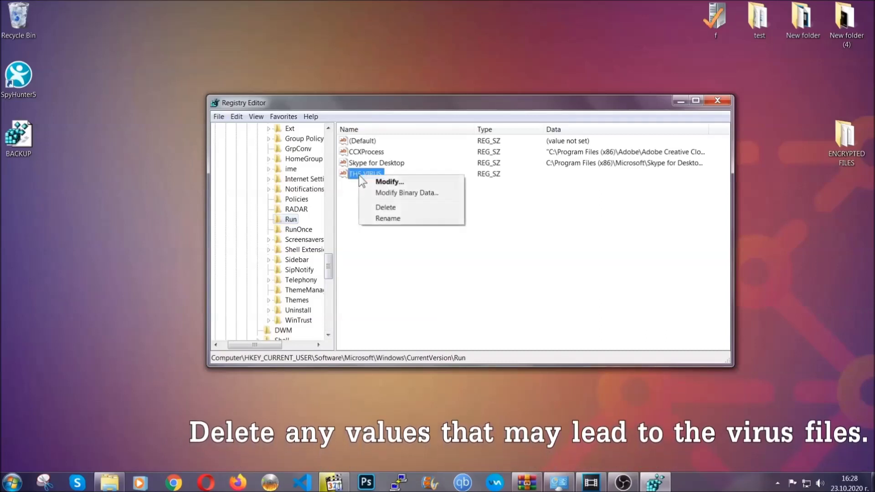
{"action": "left_click", "coordinate": [378, 208]}
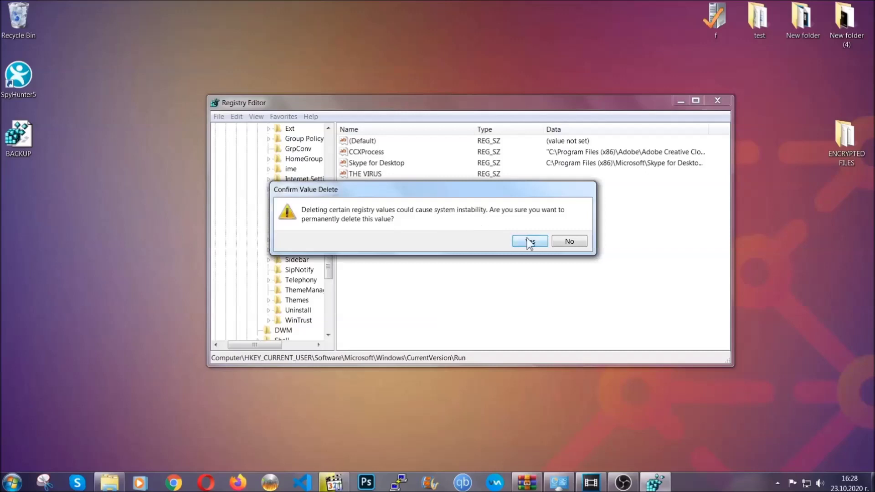
{"action": "left_click", "coordinate": [529, 242]}
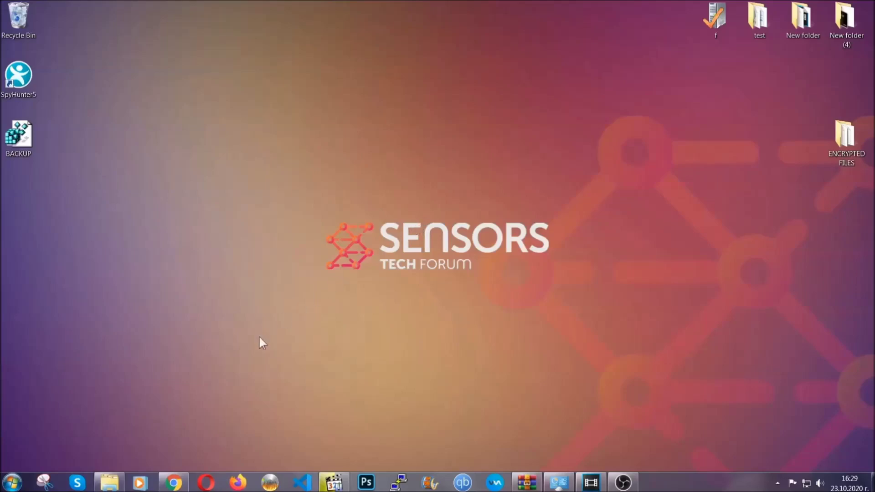
- Switch to the browser showing the ransomware file-recovery article
{"action": "left_click", "coordinate": [174, 483]}
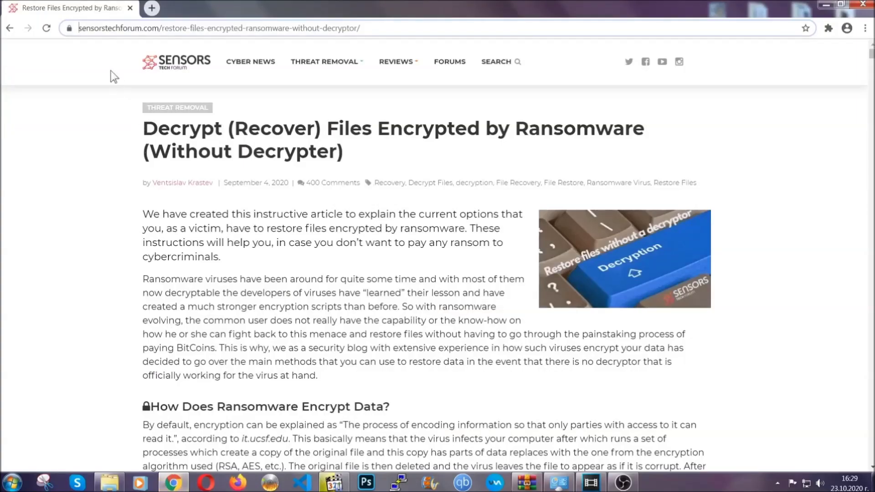
- Highlight the article's URL, scroll down, and expand Method 2 'Restore Data via Windows Backup'
{"action": "left_click", "coordinate": [79, 28]}
{"action": "left_click_drag", "start_coordinate": [79, 29], "coordinate": [395, 32]}
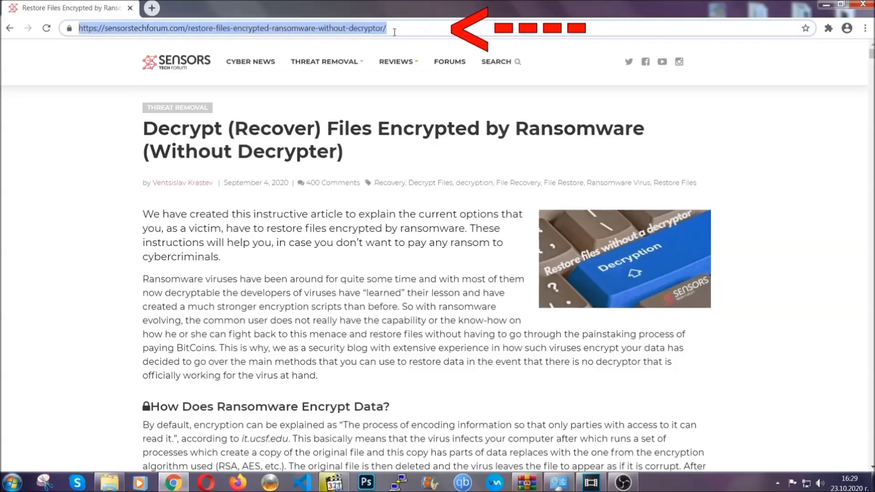
{"action": "mouse_move", "coordinate": [396, 63]}
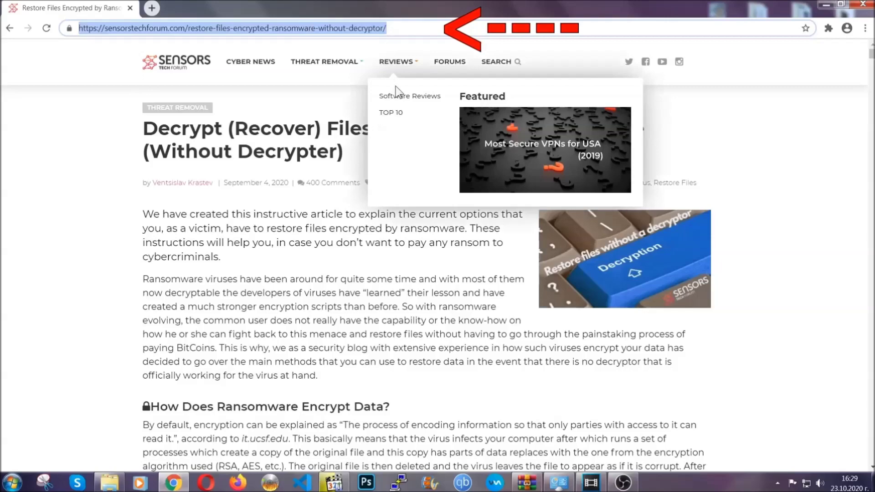
{"action": "scroll", "coordinate": [450, 250], "scroll_direction": "down", "scroll_amount": 5}
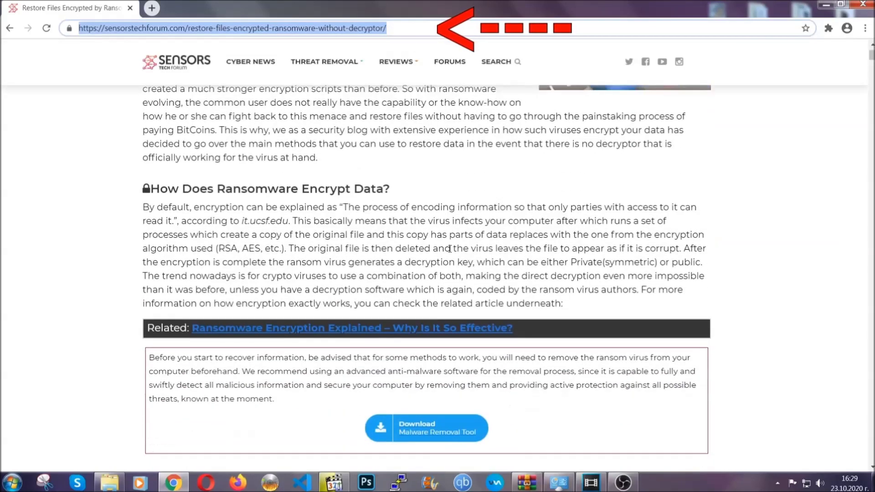
{"action": "scroll", "coordinate": [450, 249], "scroll_direction": "down", "scroll_amount": 6}
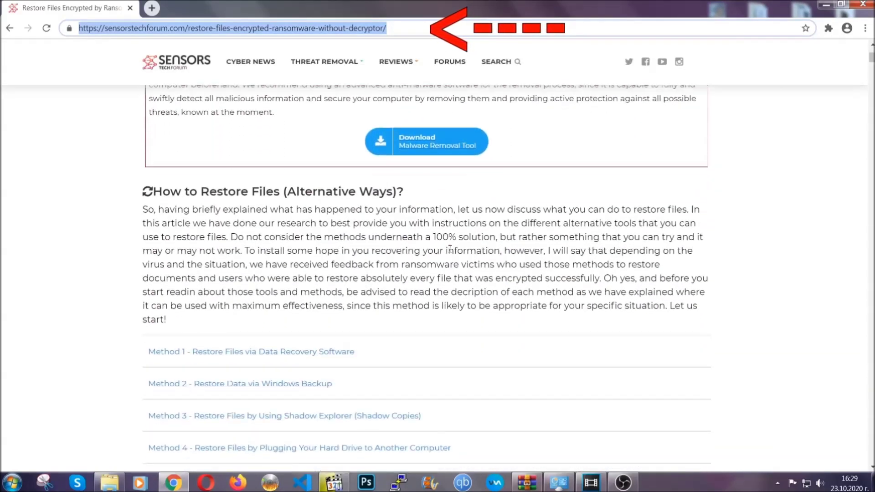
{"action": "scroll", "coordinate": [451, 250], "scroll_direction": "down", "scroll_amount": 4}
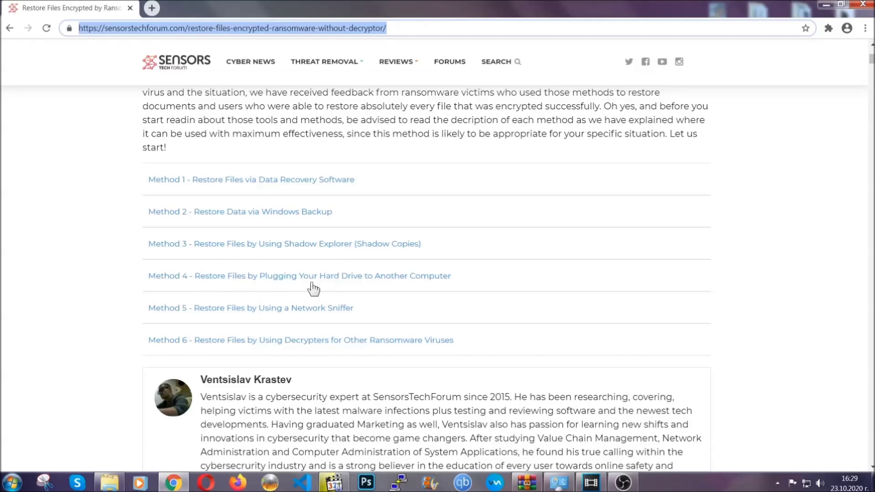
{"action": "left_click", "coordinate": [273, 212]}
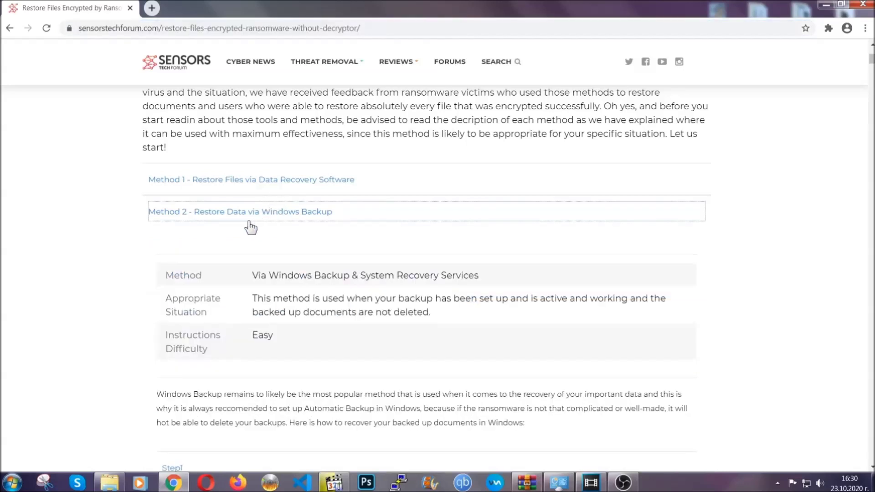
- Expand Method 2's Step1, Step2 and Step3 backup instructions in the article
{"action": "left_click_drag", "start_coordinate": [253, 274], "coordinate": [308, 340]}
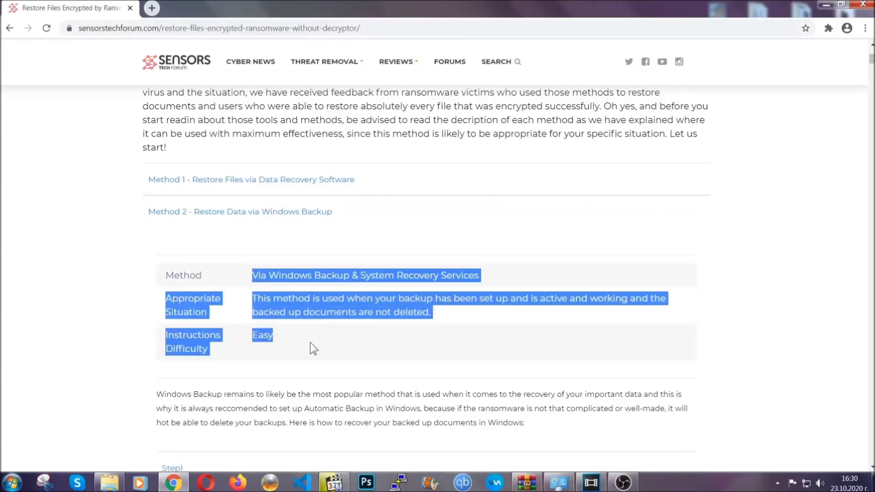
{"action": "left_click", "coordinate": [310, 342]}
{"action": "scroll", "coordinate": [313, 340], "scroll_direction": "down", "scroll_amount": 4}
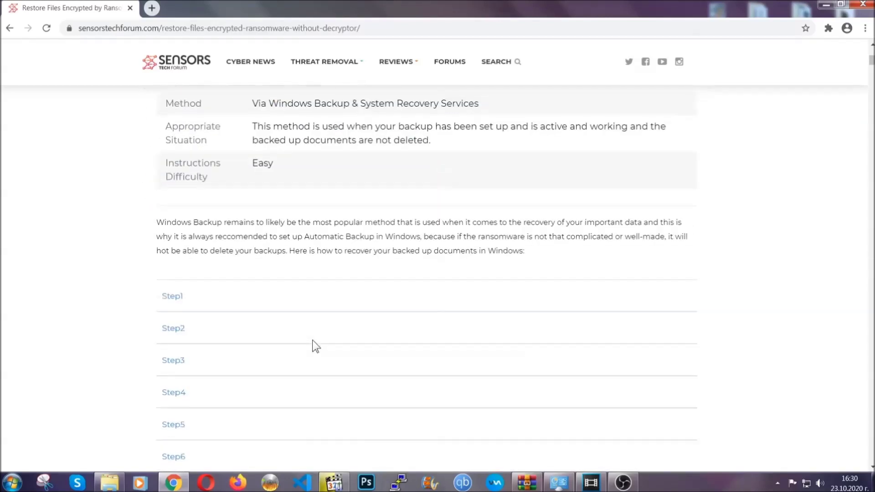
{"action": "scroll", "coordinate": [312, 340], "scroll_direction": "down", "scroll_amount": 1}
{"action": "left_click", "coordinate": [180, 242]}
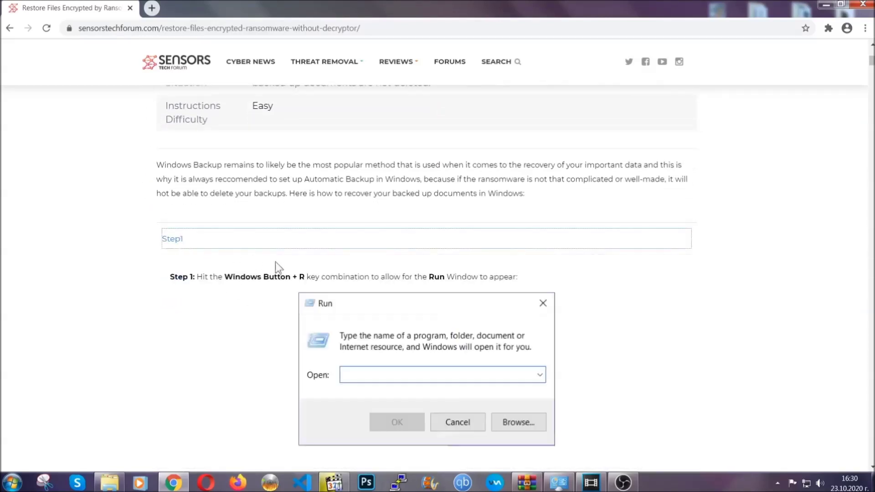
{"action": "scroll", "coordinate": [410, 287], "scroll_direction": "down", "scroll_amount": 5}
{"action": "left_click", "coordinate": [205, 286]}
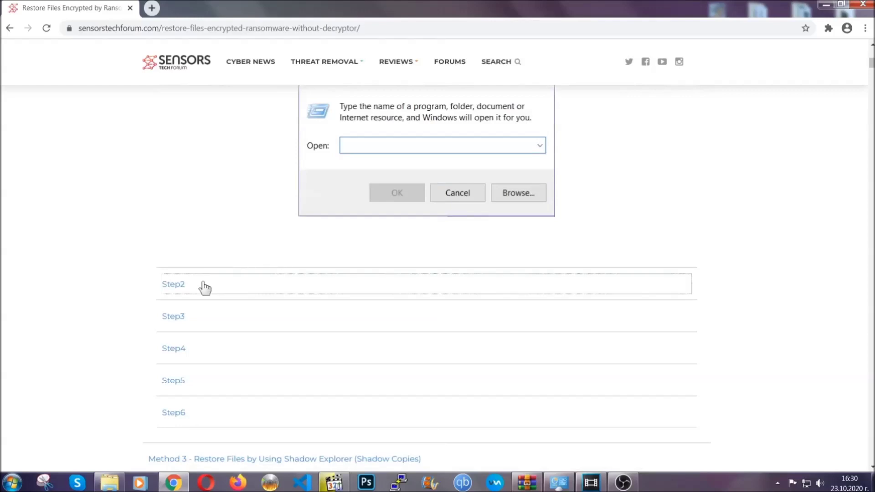
{"action": "scroll", "coordinate": [363, 289], "scroll_direction": "down", "scroll_amount": 5}
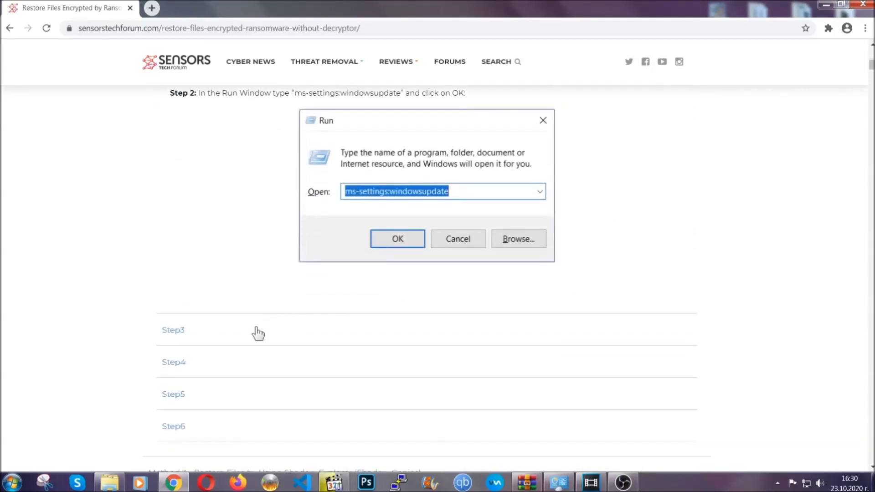
{"action": "left_click", "coordinate": [258, 334]}
- Review the expanded backup steps, then minimize Chrome to reveal the desktop
{"action": "scroll", "coordinate": [387, 312], "scroll_direction": "down", "scroll_amount": 4}
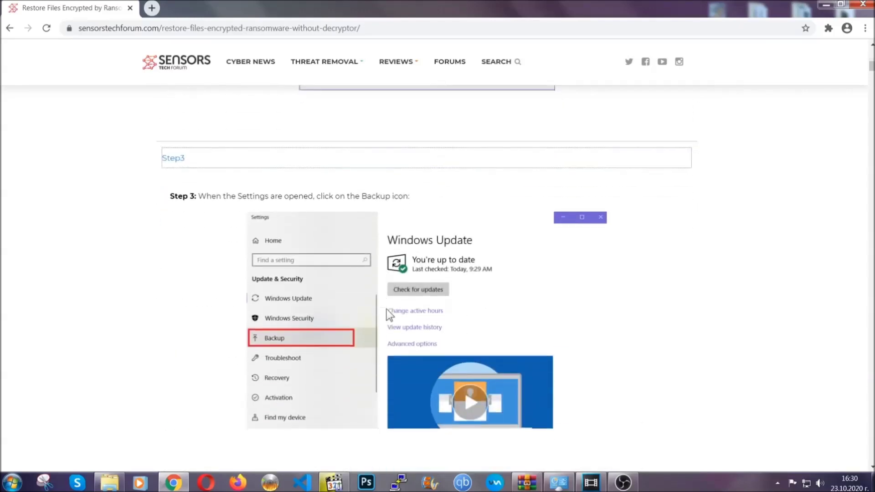
{"action": "scroll", "coordinate": [386, 309], "scroll_direction": "down", "scroll_amount": 3}
{"action": "scroll", "coordinate": [385, 311], "scroll_direction": "down", "scroll_amount": 2}
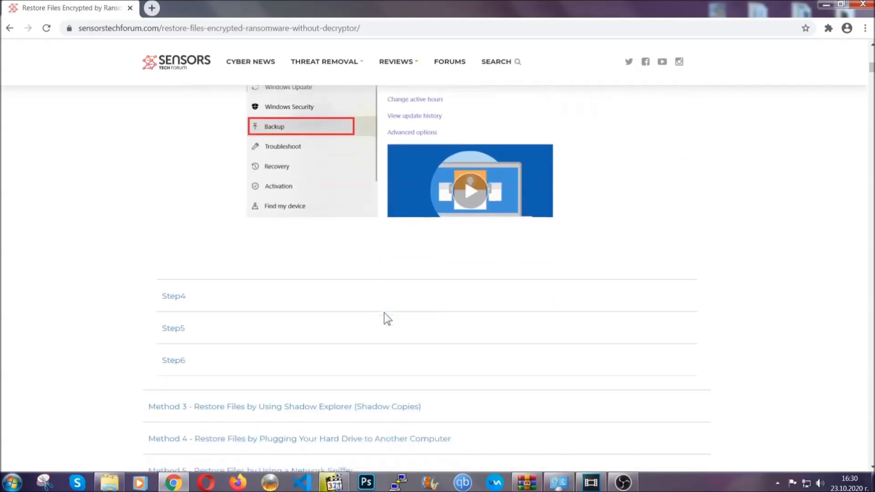
{"action": "scroll", "coordinate": [385, 312], "scroll_direction": "down", "scroll_amount": 8}
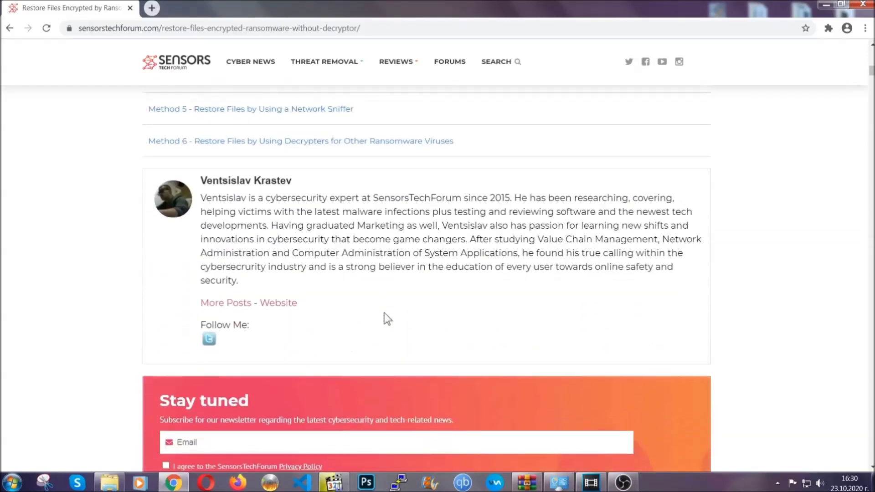
{"action": "scroll", "coordinate": [384, 313], "scroll_direction": "up", "scroll_amount": 20}
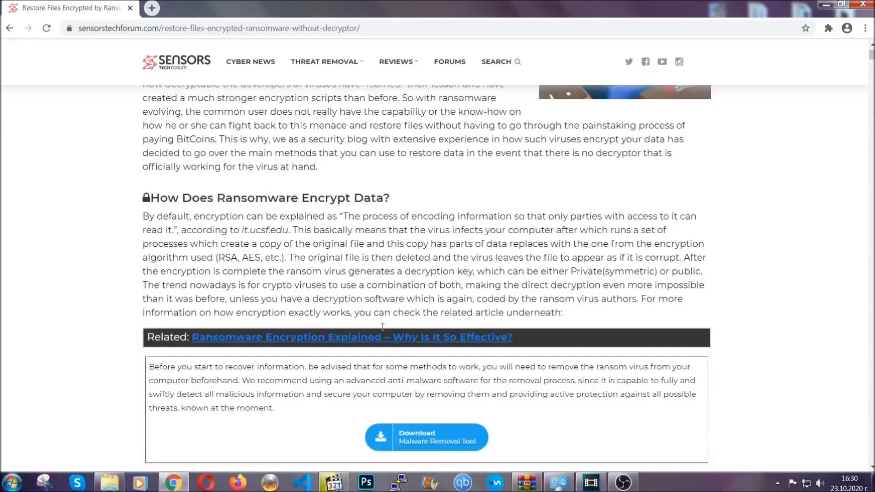
{"action": "scroll", "coordinate": [382, 327], "scroll_direction": "up", "scroll_amount": 5}
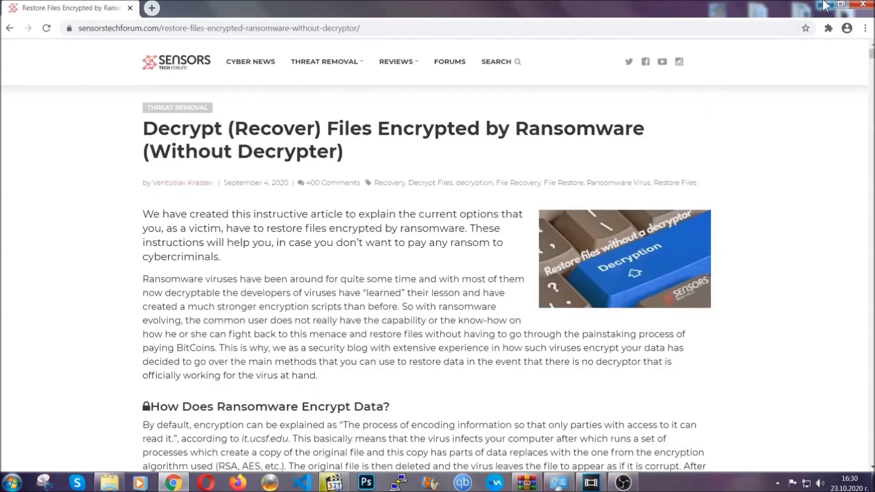
{"action": "left_click", "coordinate": [824, 5]}
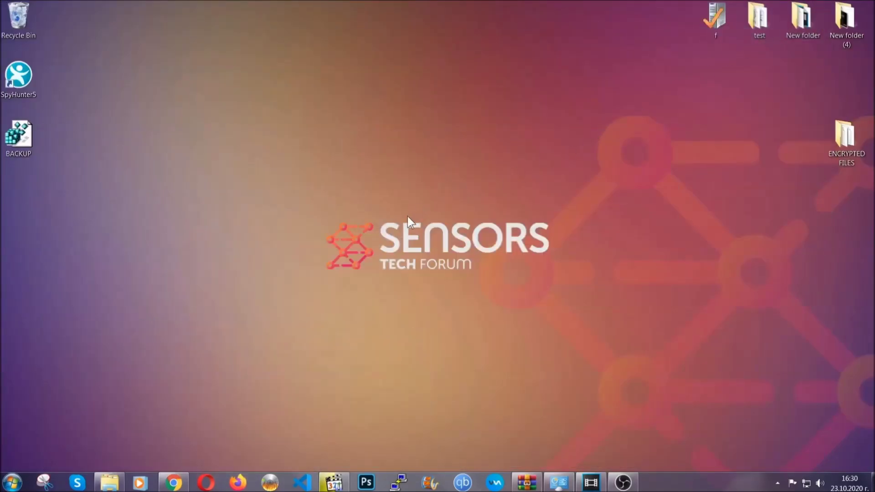